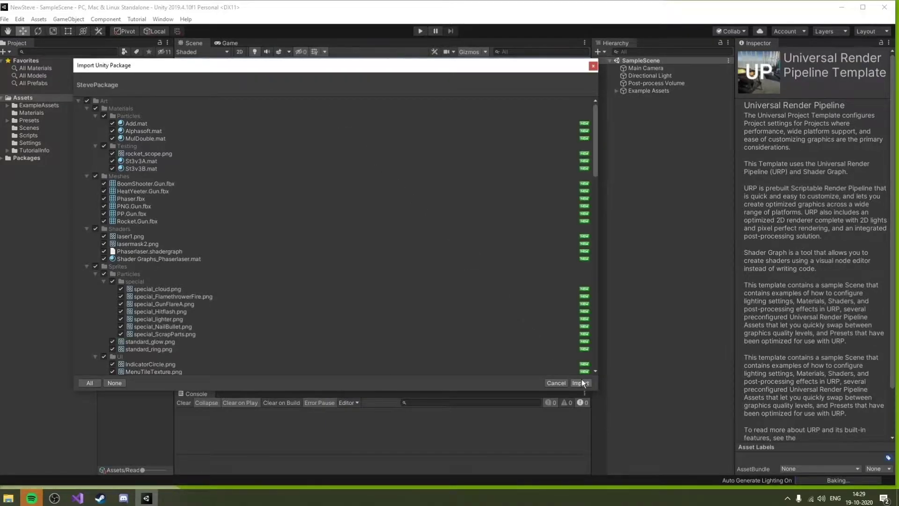
Import all contents of StevePackage, and then all contents of SteveScenePackage from the Steve folder, into the project
left_click(582, 380)
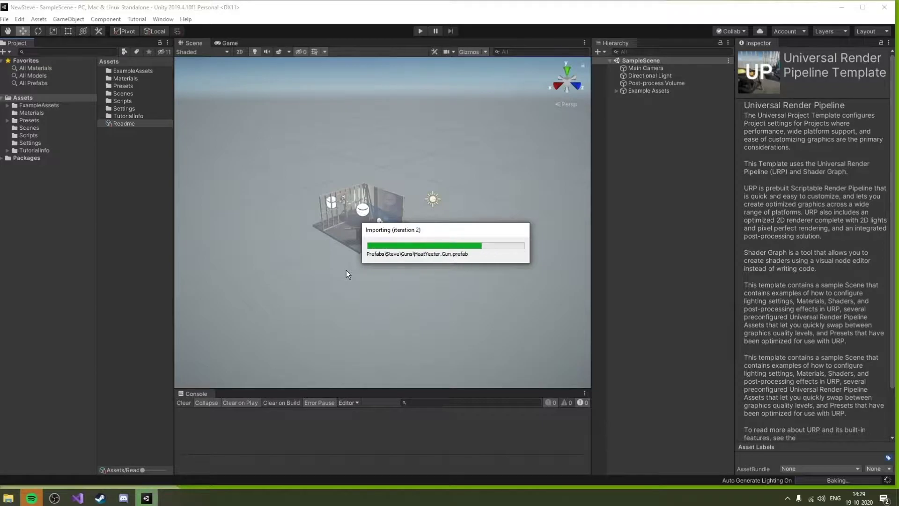
left_click(9, 498)
left_click(26, 477)
left_click_drag(388, 180, 133, 204)
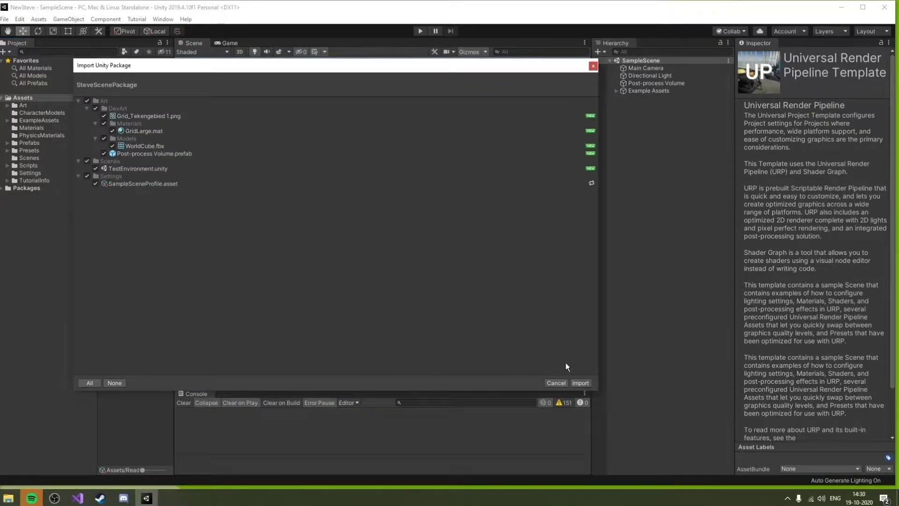
left_click(580, 383)
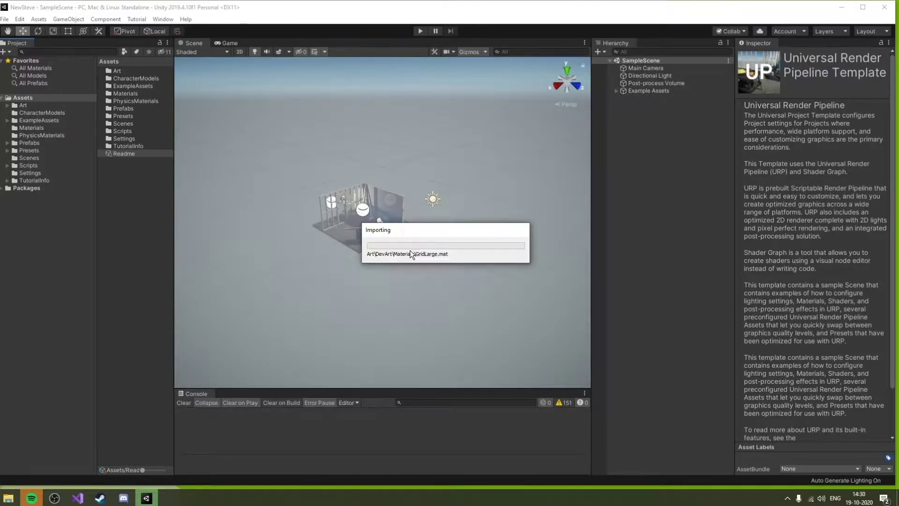
Open the TestEnvironment scene from the project's Scenes folder
left_click(45, 156)
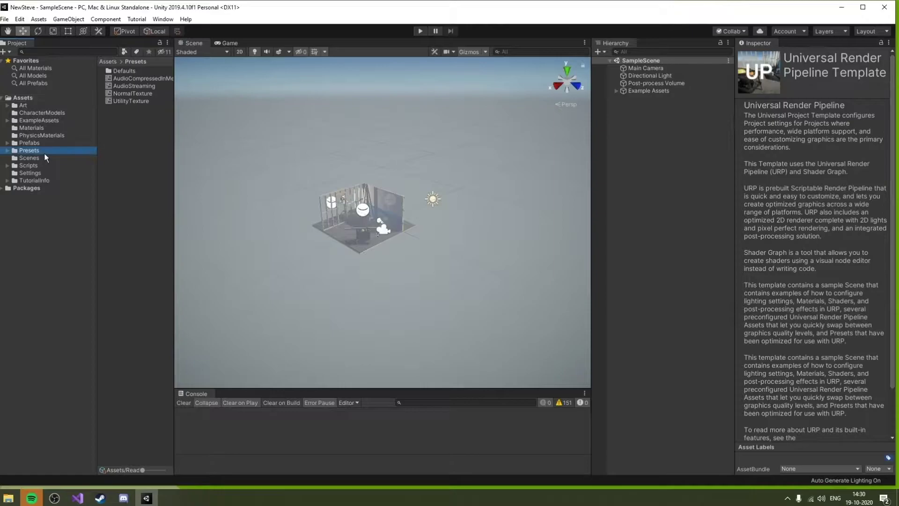
double_click(142, 80)
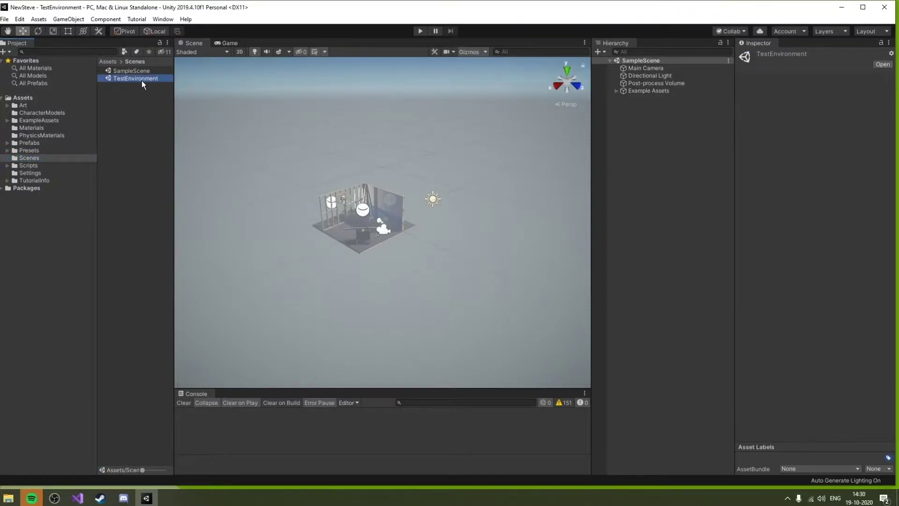
left_click_drag(440, 232, 317, 233, "alt")
scroll(371, 213, "up", 5)
middle_click_drag(371, 213, 417, 213)
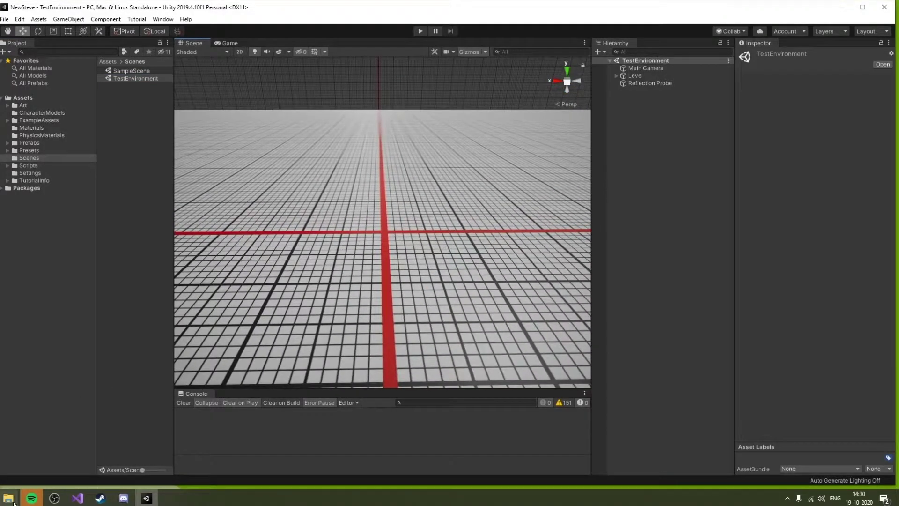
Switch to File Explorer and copy InputManager.asset from the Steve folder
mouse_move(16, 501)
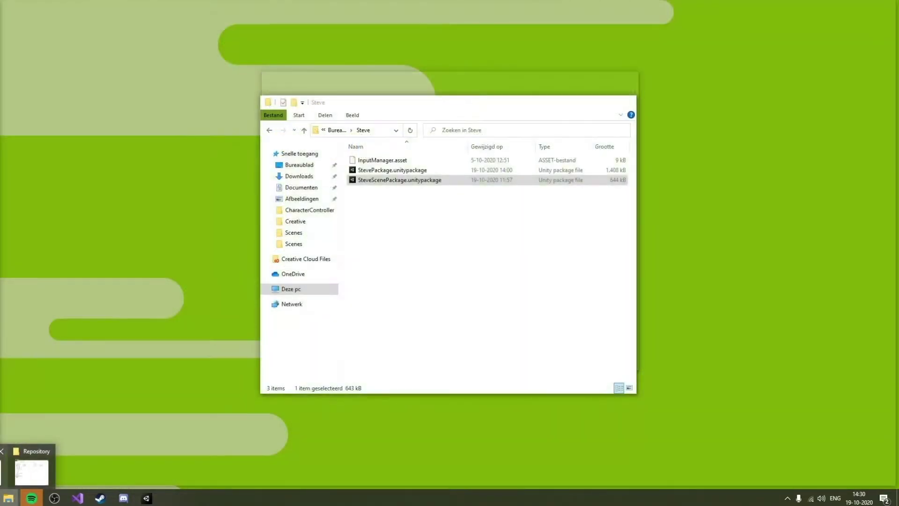
left_click(29, 470)
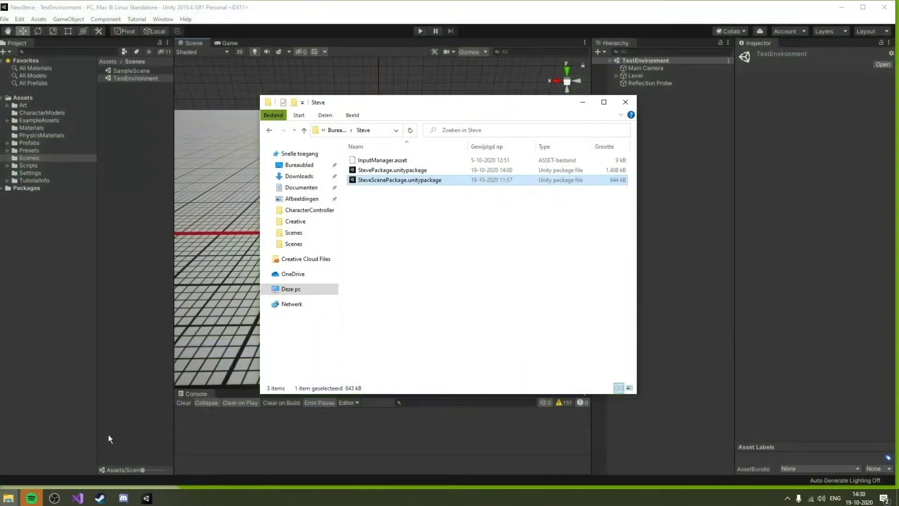
left_click(387, 159)
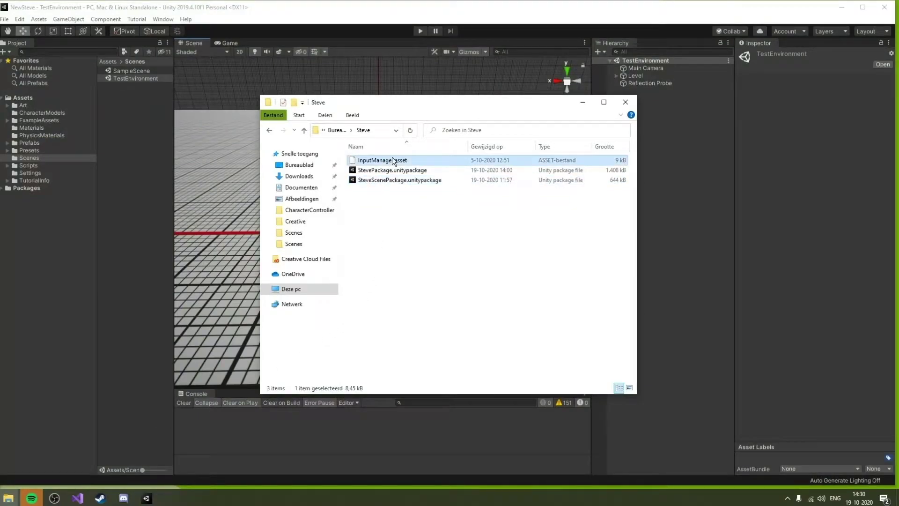
right_click(392, 156)
left_click(419, 298)
Paste InputManager.asset into the ProjectSettings folder of NewSteve in Repository, replacing the existing file, and close both Explorer windows
key("alt+Tab")
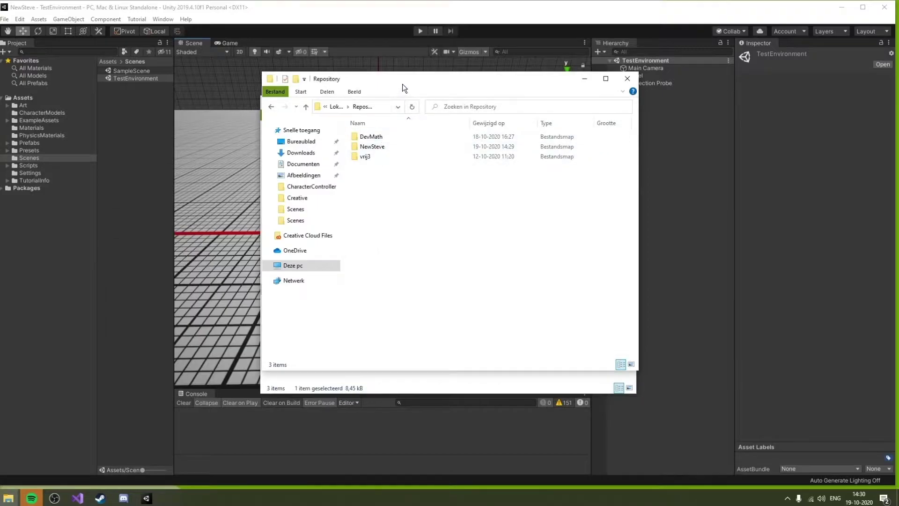
left_click_drag(401, 112, 401, 158)
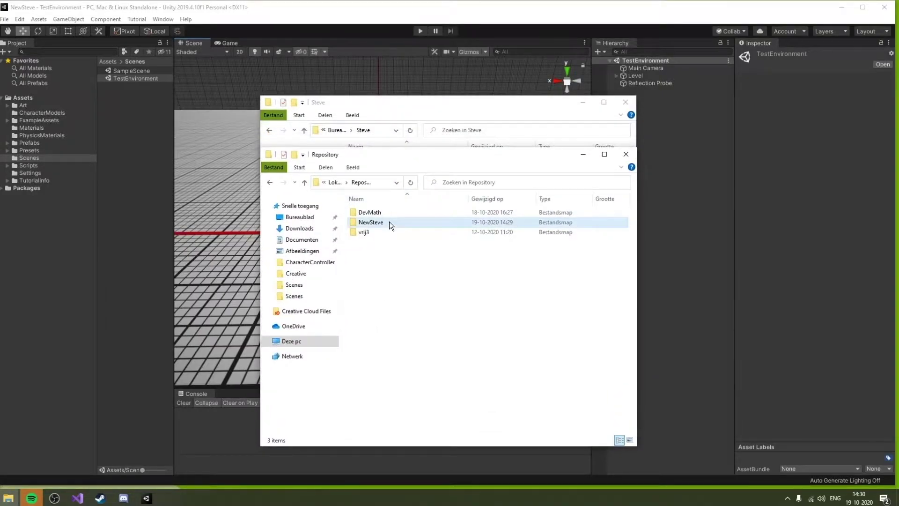
double_click(389, 221)
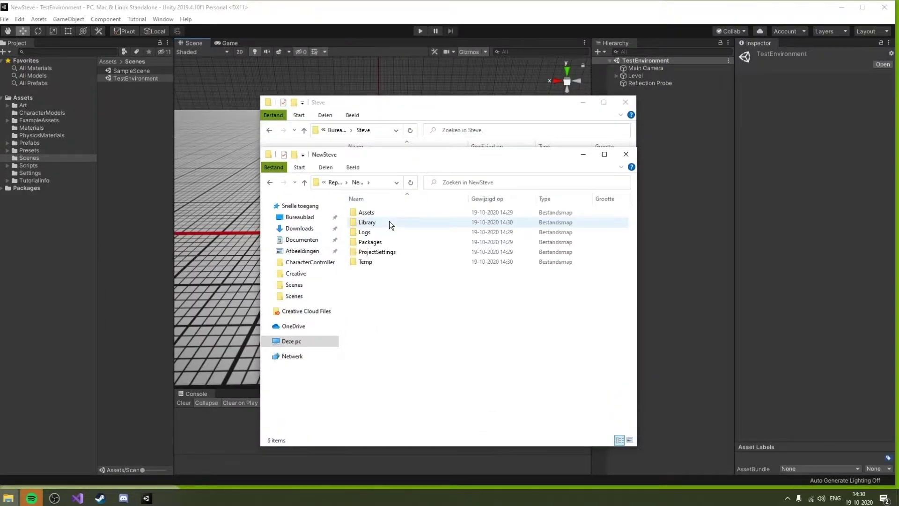
double_click(384, 253)
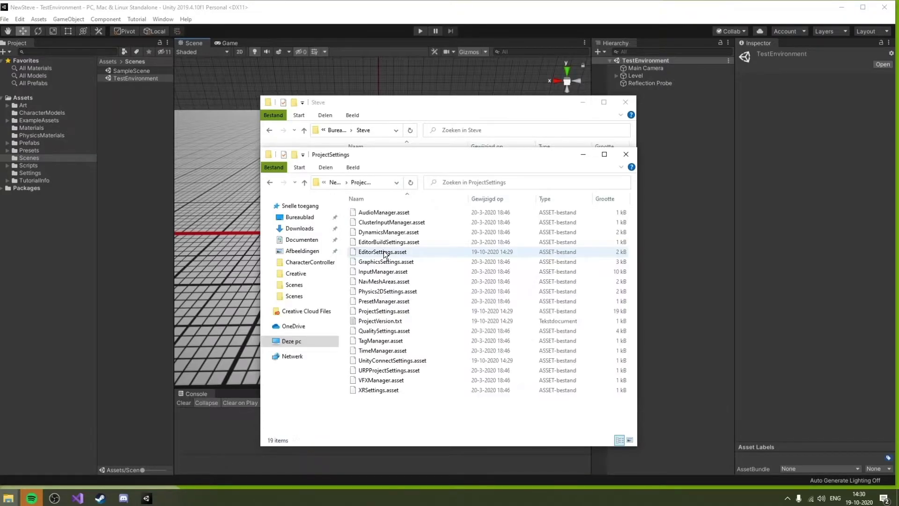
right_click(423, 400)
left_click(459, 311)
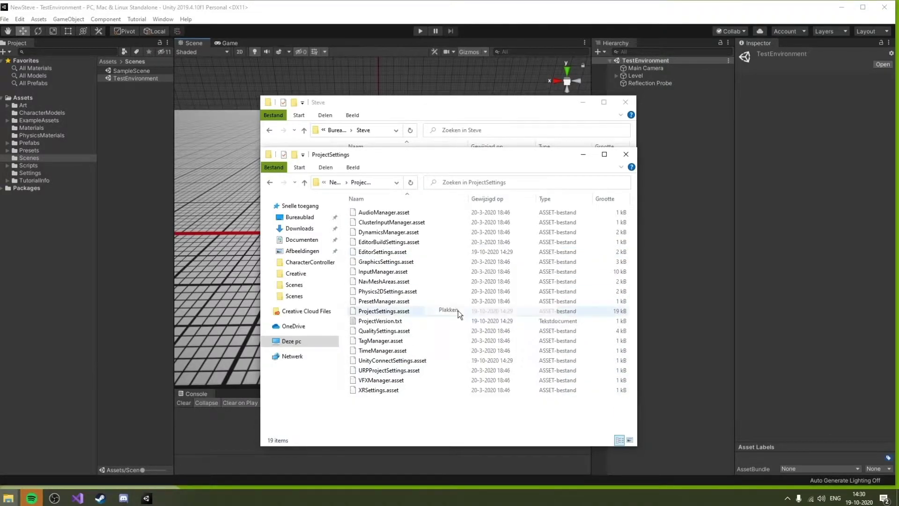
left_click_drag(0, 123, 415, 202)
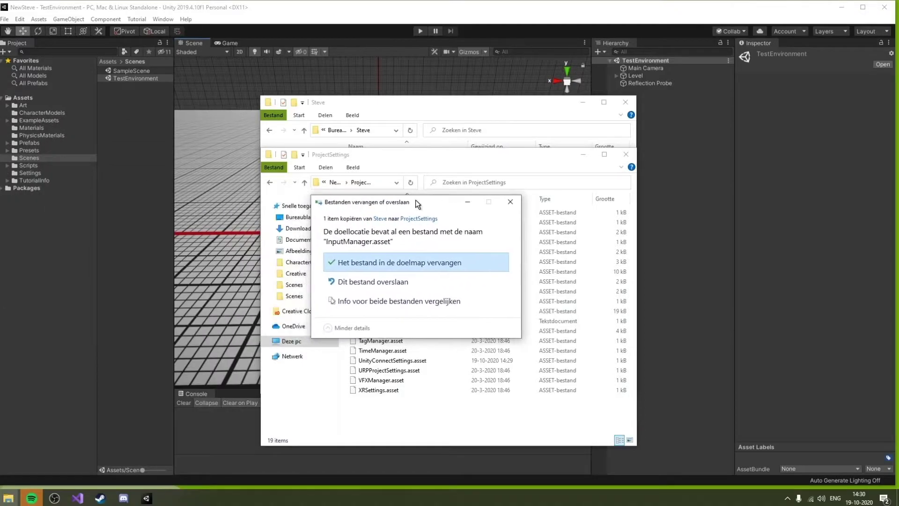
left_click(408, 262)
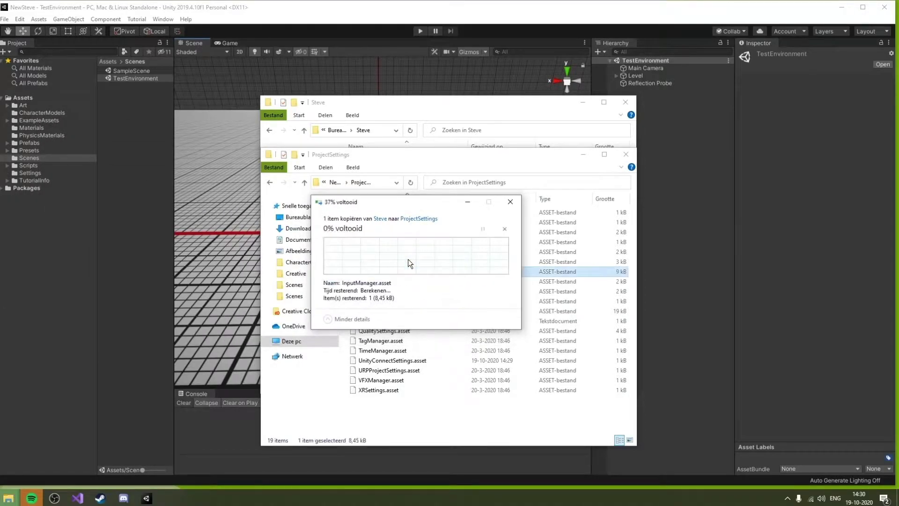
left_click(626, 154)
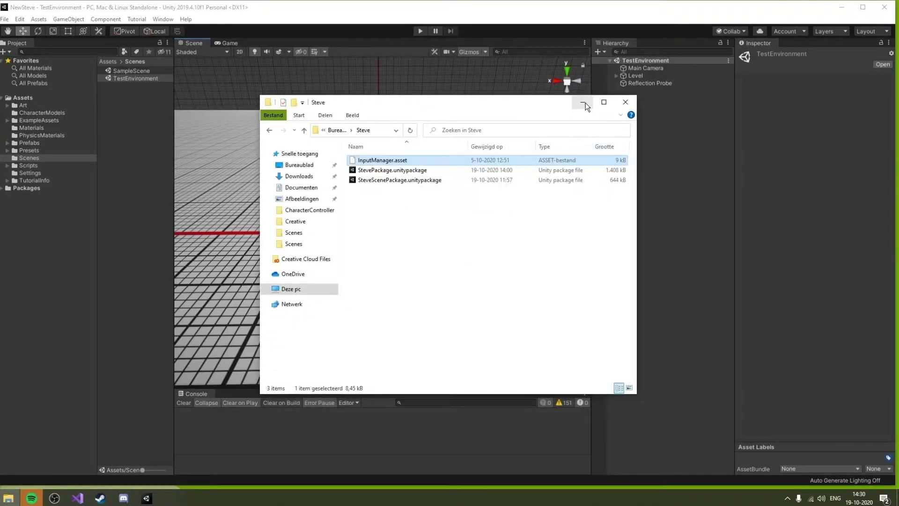
left_click(624, 103)
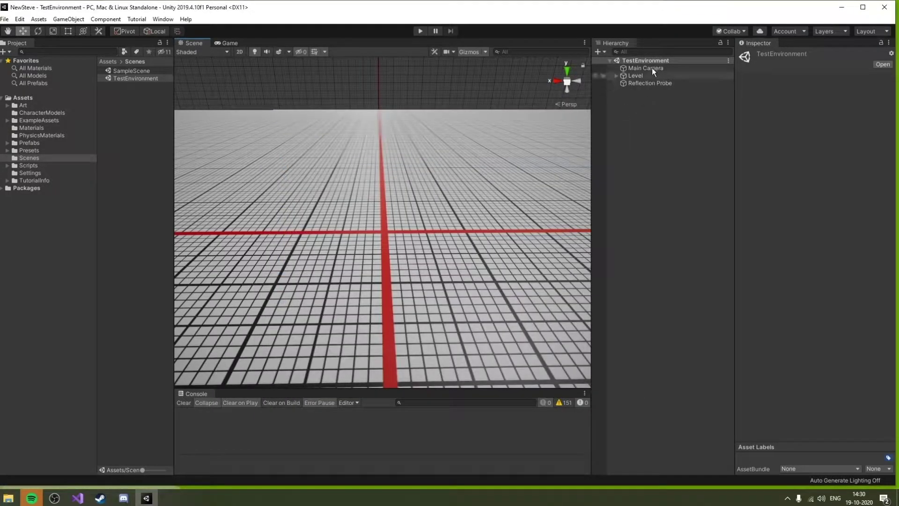
Add a new tag named Projectile, starting from the Main Camera's tag options
left_click(656, 68)
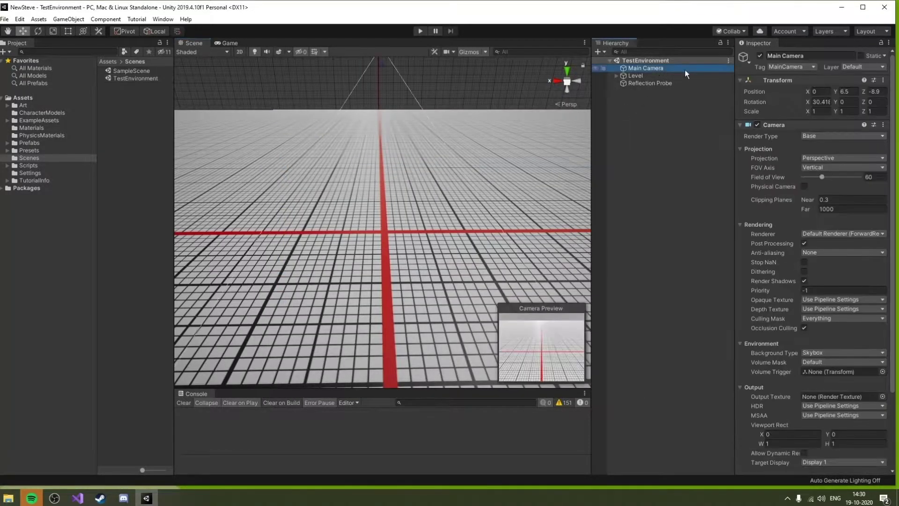
left_click(805, 66)
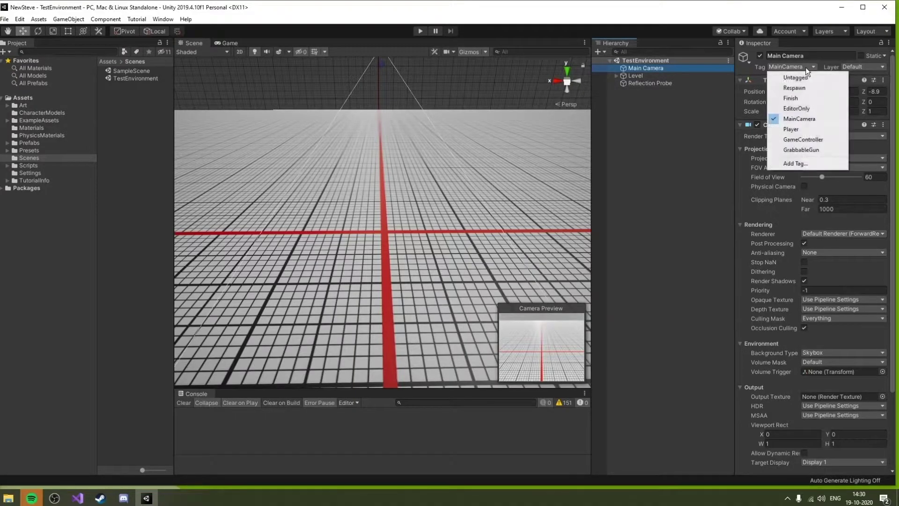
left_click(801, 164)
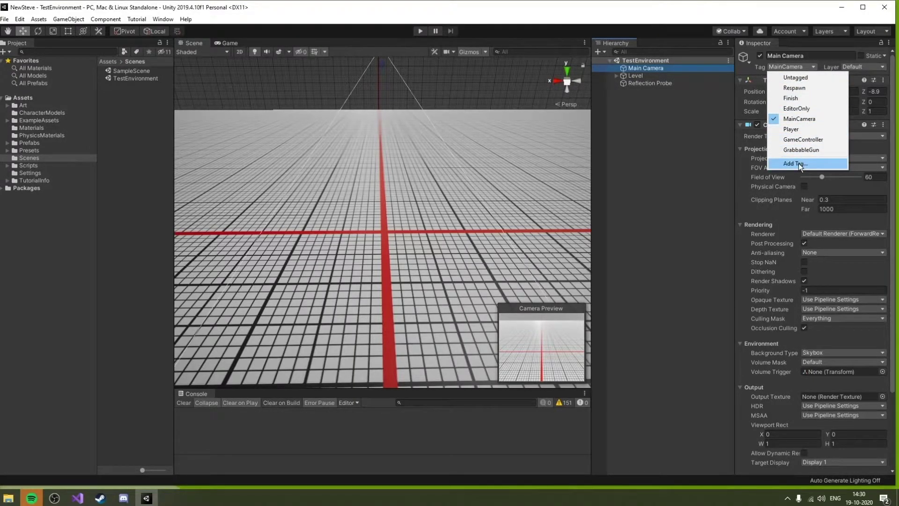
left_click(868, 99)
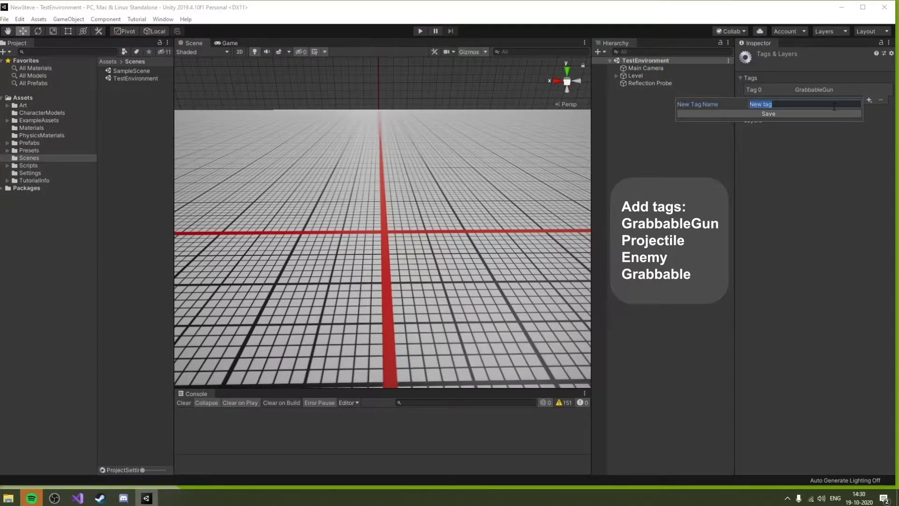
type("Projectile")
key("Return")
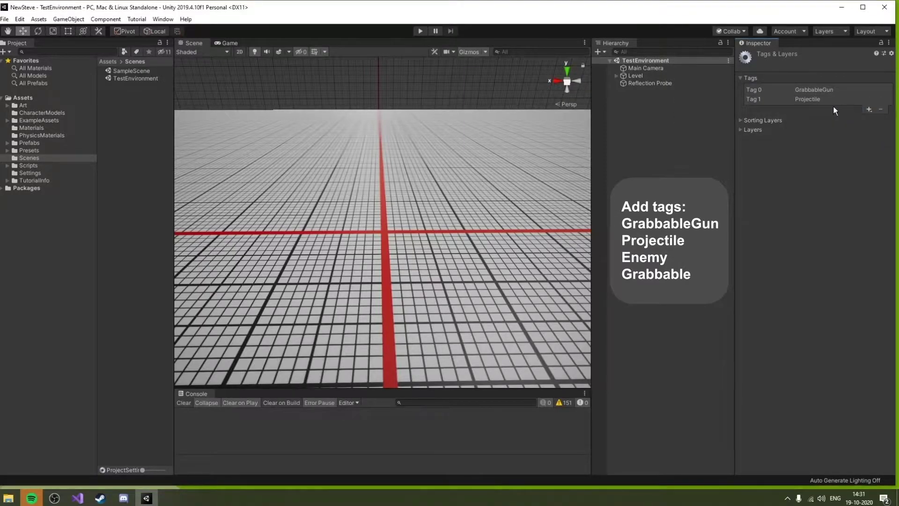
Add two more tags named Enemy and Grabbable
left_click(869, 110)
type("Enemy")
key("Return")
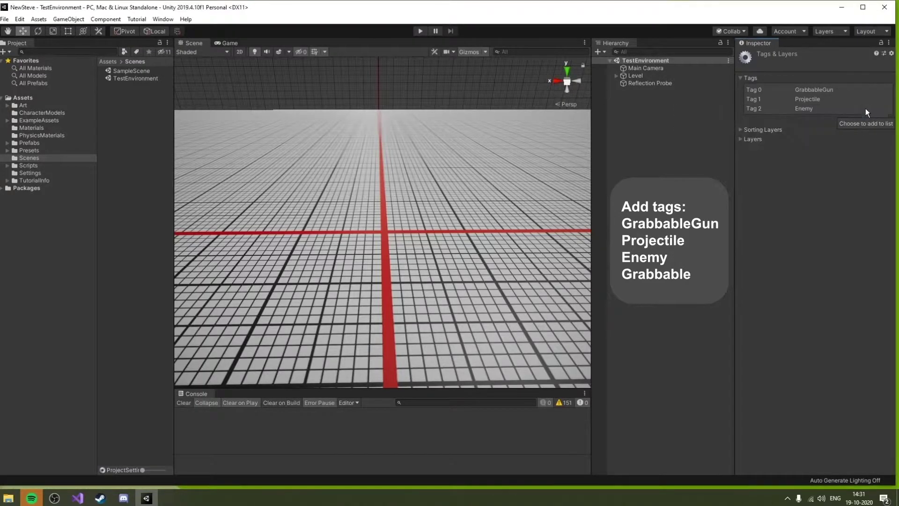
left_click(869, 120)
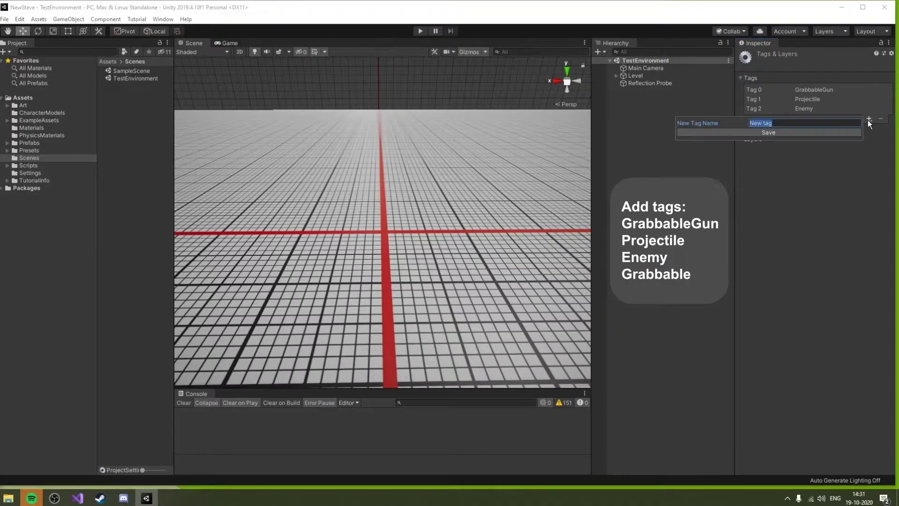
type("Grabbable")
key("Return")
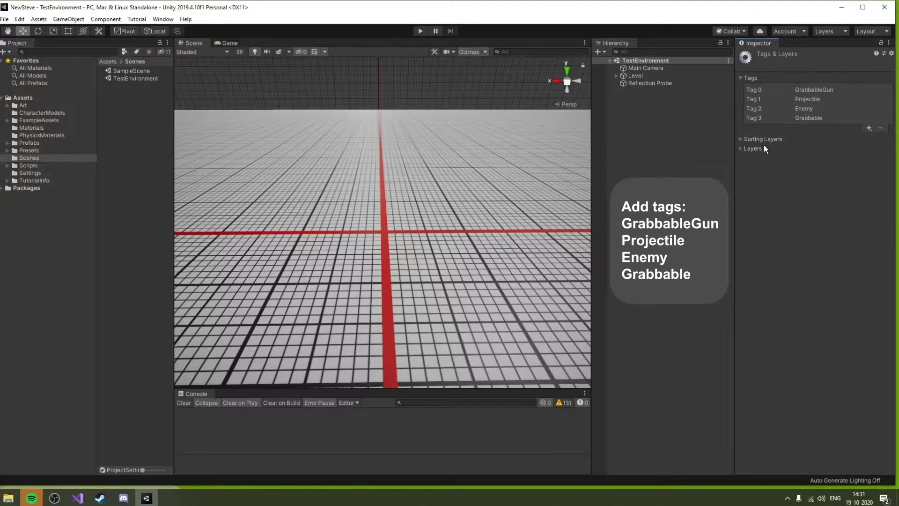
Name User Layer 8 Ground, User Layer 9 Character and User Layer 10 CharacterBounds
left_click(740, 148)
left_click(815, 236)
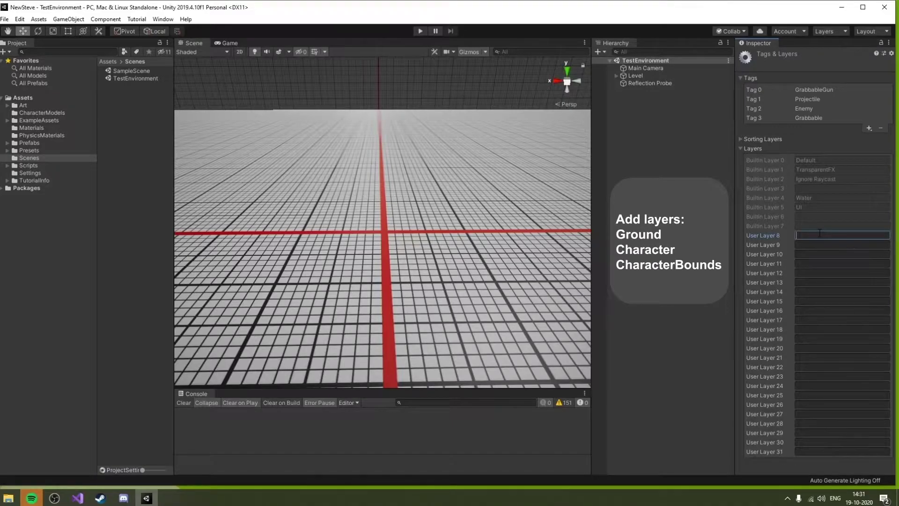
type("Ground")
left_click(838, 247)
type("Character")
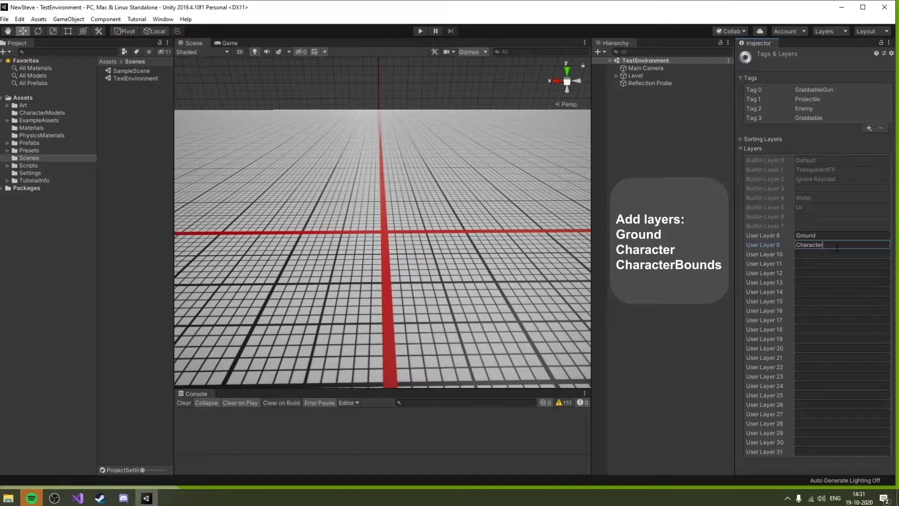
key("Tab")
type("CharacterBounds")
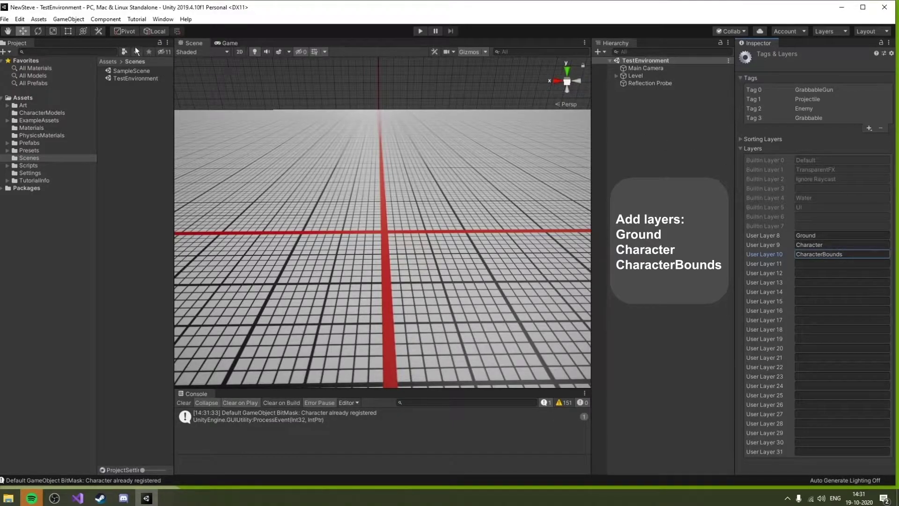
In the project's Physics layer collision matrix, disable CharacterBounds against TransparentFX, Water, UI and Character, and Ground against Ground, and close Project Settings
left_click(20, 19)
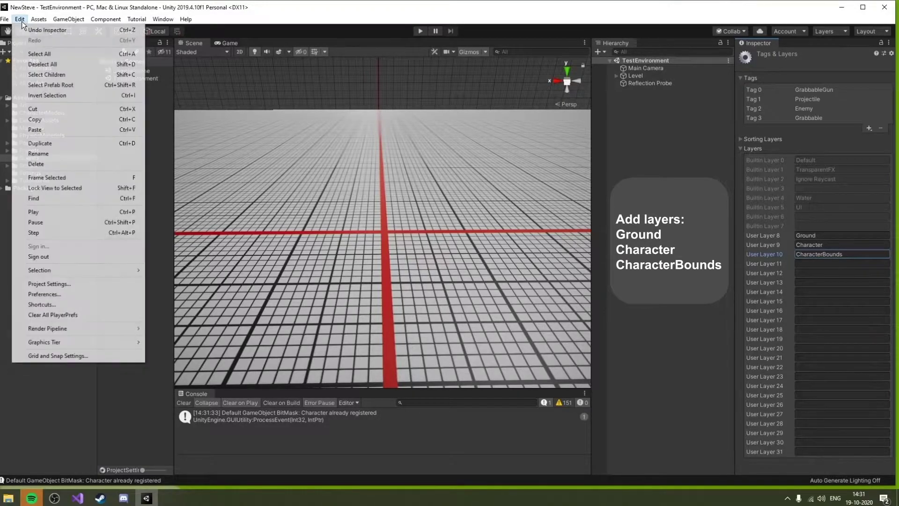
left_click(75, 283)
left_click_drag(0, 36, 516, 27)
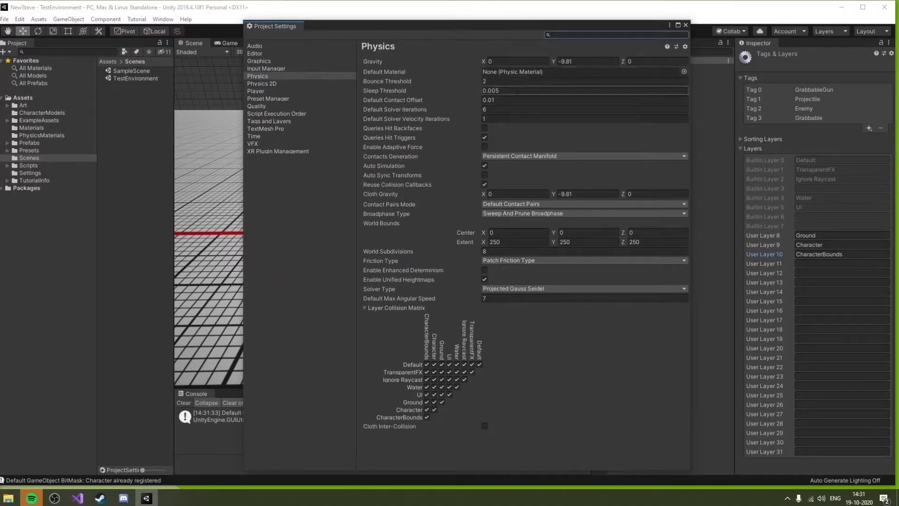
left_click(426, 373)
left_click(426, 387)
left_click(426, 395)
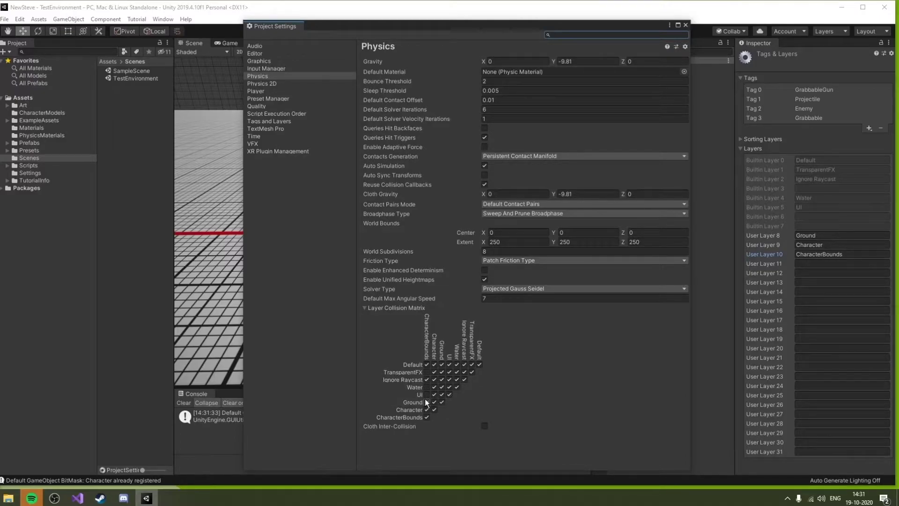
left_click(426, 411)
left_click(443, 402)
left_click(685, 25)
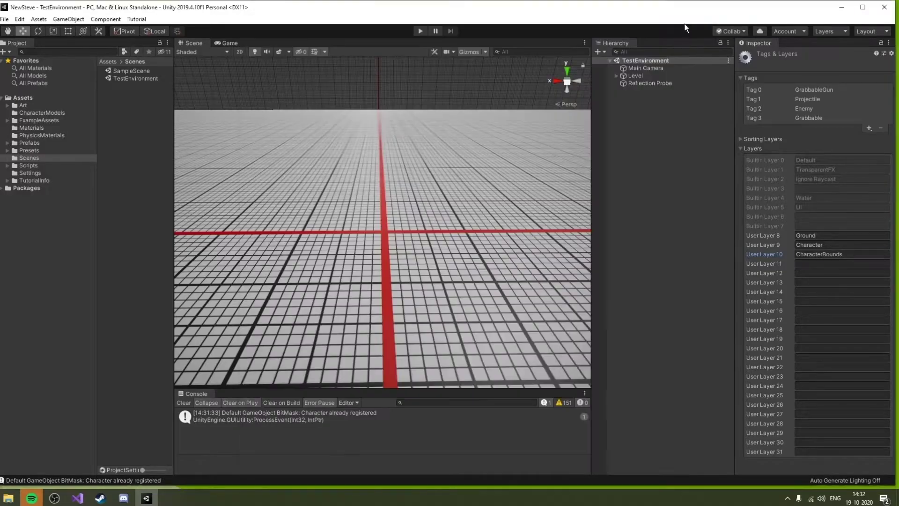
Place the StevePlayerController prefab from Prefabs/Steve near the centre of the grid floor and add the CameraSystem prefab to the scene
left_click(31, 143)
double_click(121, 79)
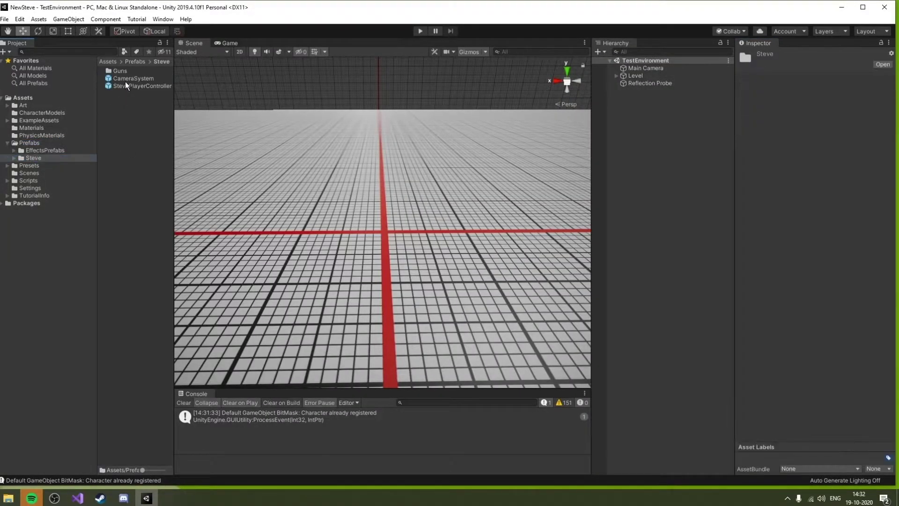
left_click_drag(126, 87, 382, 220)
left_click_drag(384, 189, 395, 171)
left_click_drag(138, 78, 656, 141)
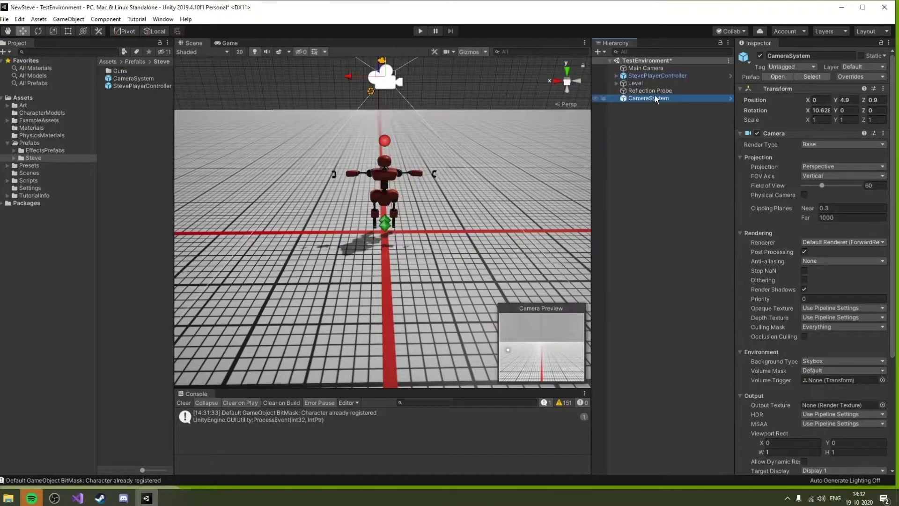
Delete the default Main Camera from the scene and select the CameraSystem object
left_click(665, 69)
key("Delete")
left_click(670, 99)
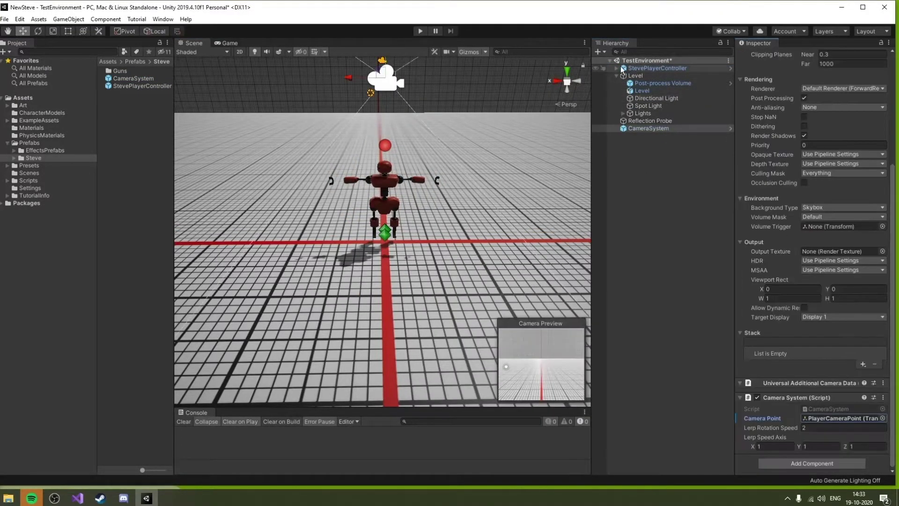
Locate PlayerCameraPoint inside StevePlayerController, under BalanceSystem, Base and RotatorParent, and inspect it
left_click(615, 68)
left_click(616, 68)
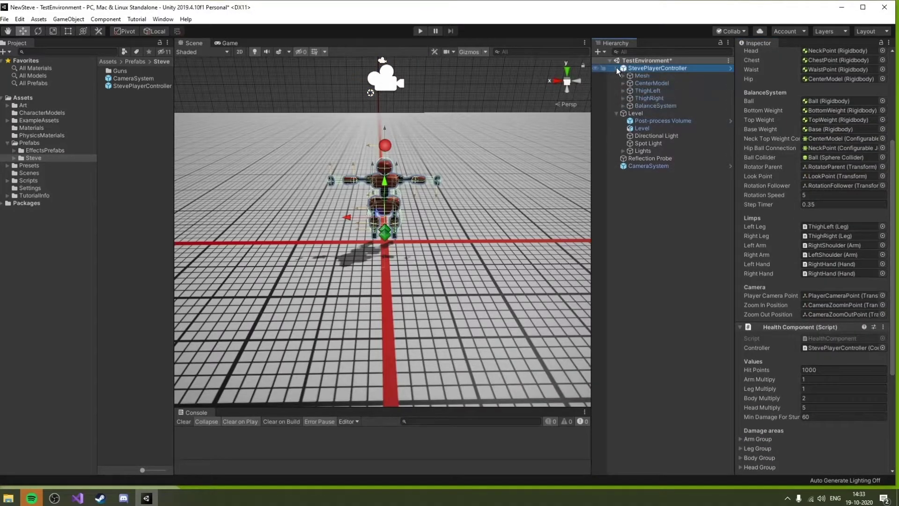
left_click(624, 105)
left_click(626, 113)
left_click(629, 113)
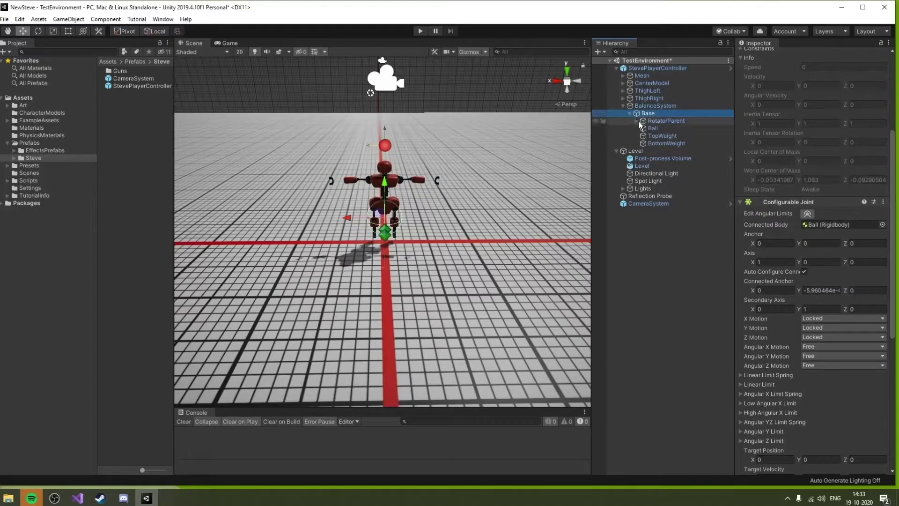
left_click(636, 121)
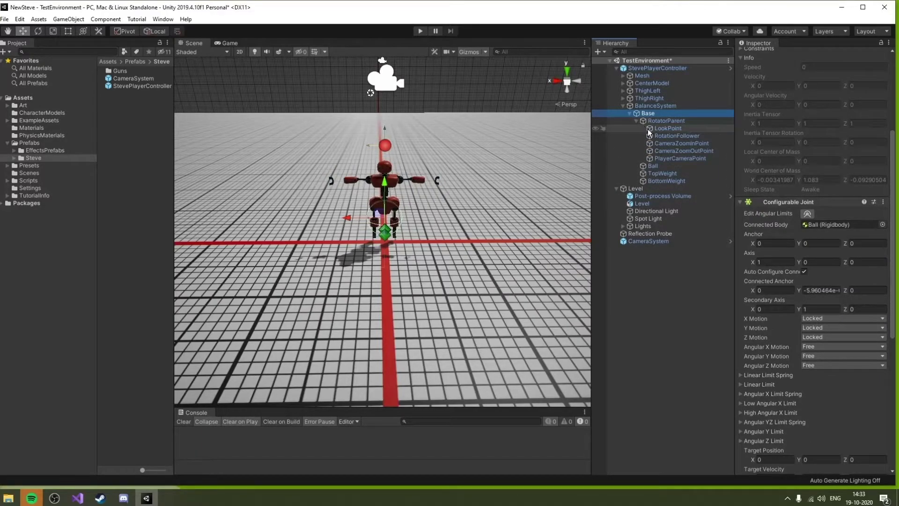
left_click(668, 156)
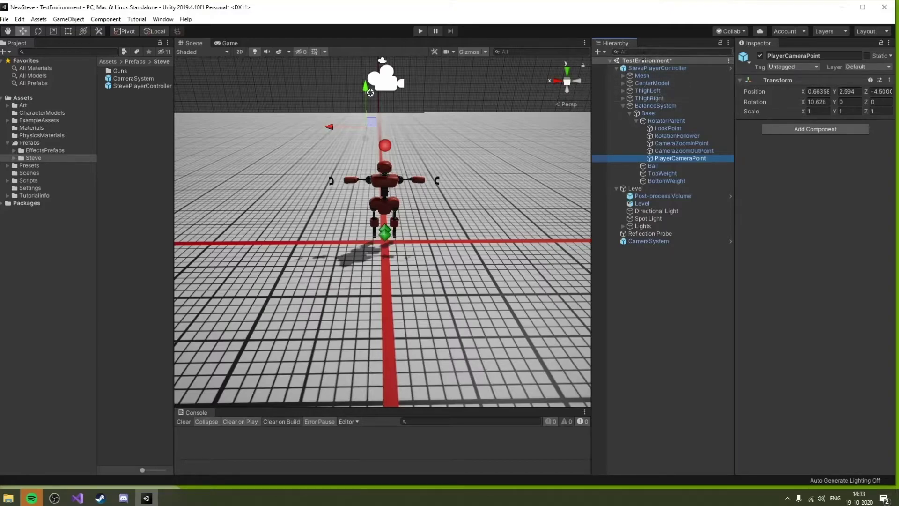
Set the Camera Point of the CameraSystem object's Camera System script to the scene's PlayerCameraPoint
left_click(656, 245)
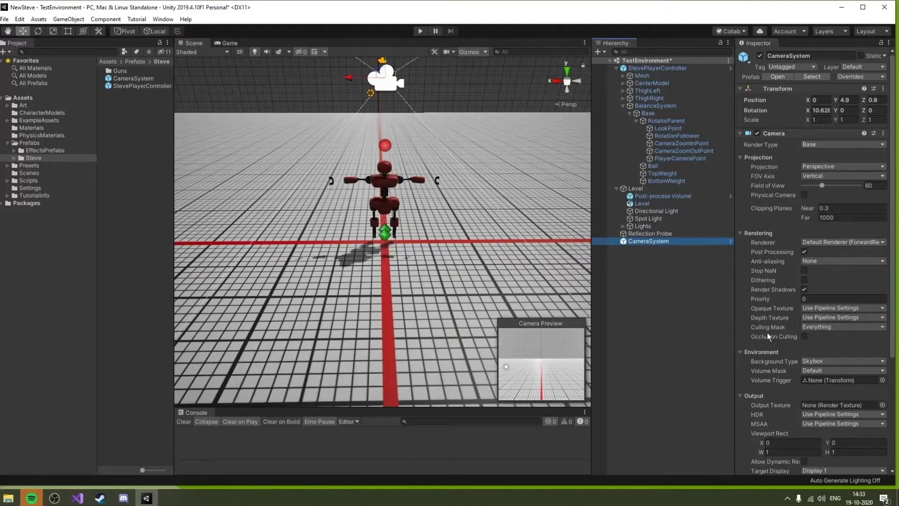
scroll(767, 332, "down", 4)
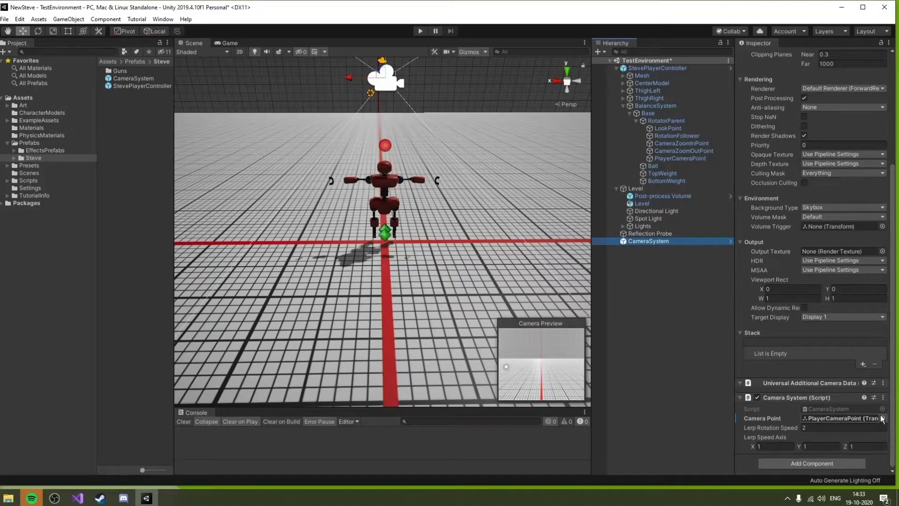
left_click(882, 418)
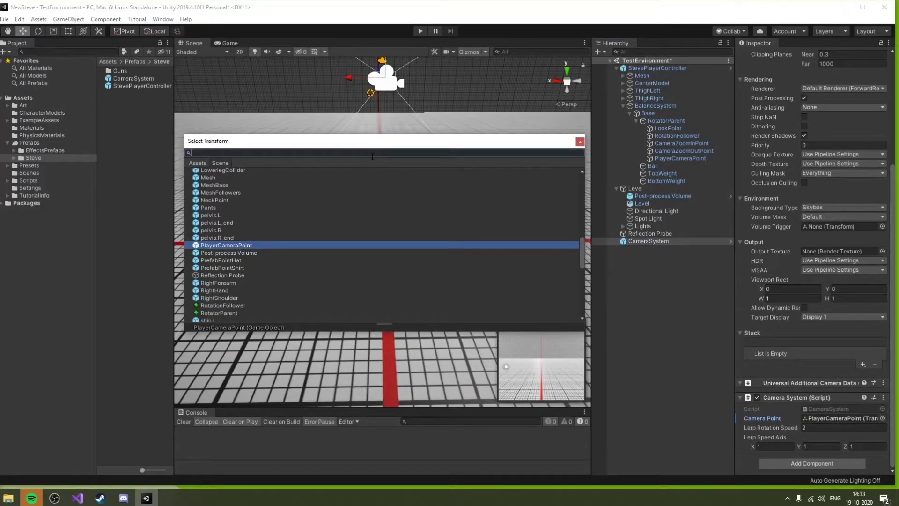
type("Play")
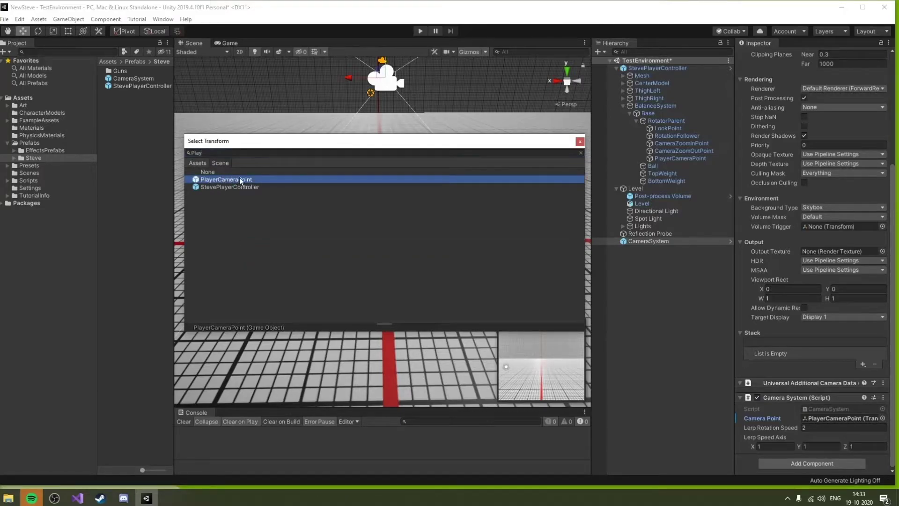
left_click(580, 141)
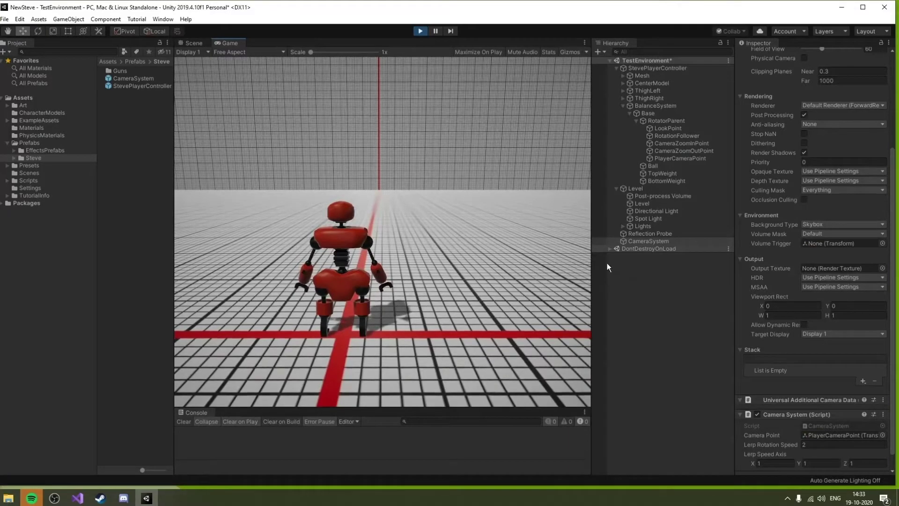
left_click(640, 296)
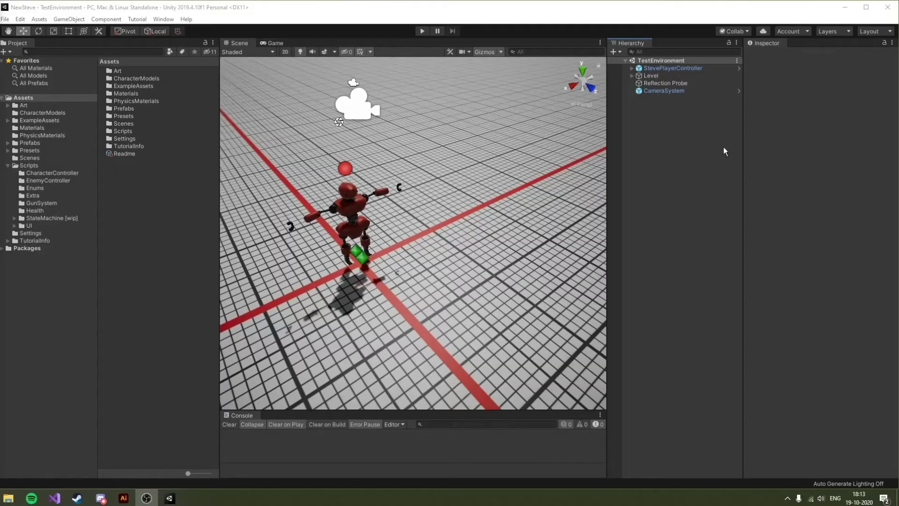
Add a 3D Cube object to the scene at the root of the hierarchy
right_click(681, 130)
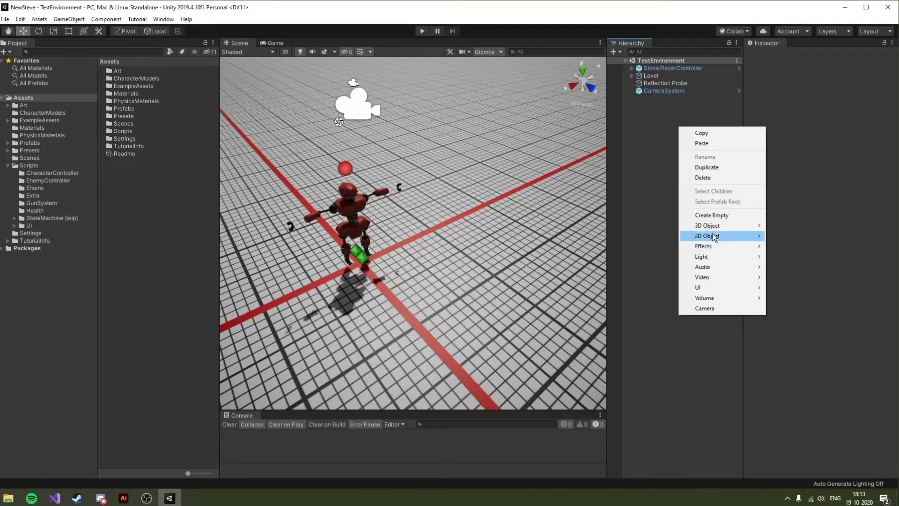
mouse_move(714, 227)
left_click(814, 229)
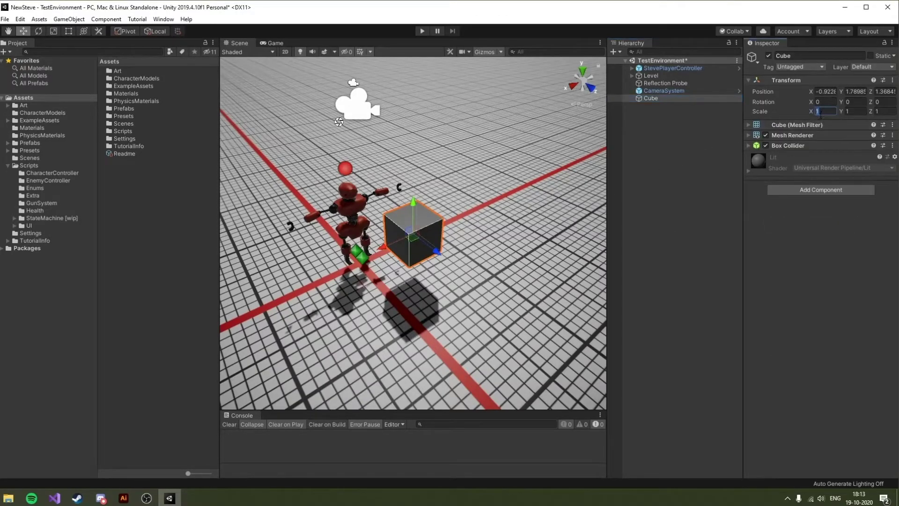
Set the cube's scale to 2 on X, Y and Z and move it along X to about -3.06, clear of the character
type("22")
key("Tab")
type("2")
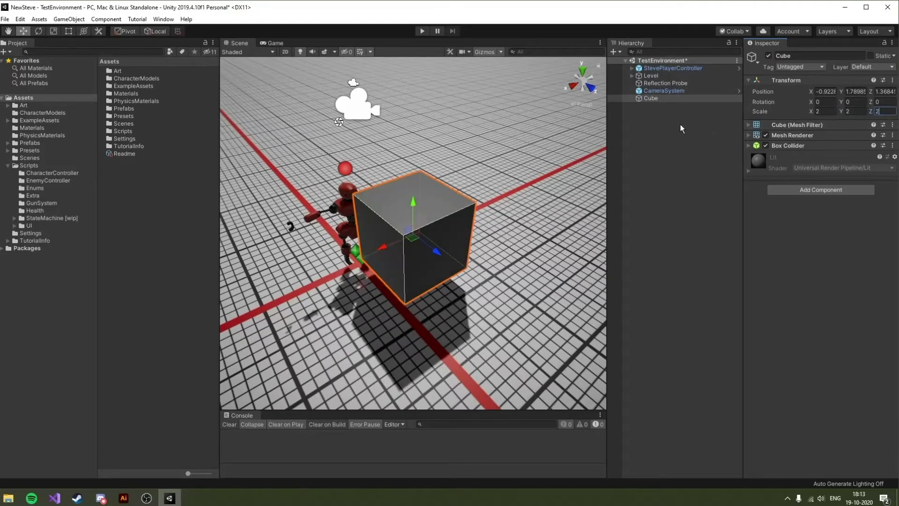
left_click_drag(369, 237, 456, 249)
Add a Rigidbody component to the cube and assign it the Grabbable tag
left_click(790, 193)
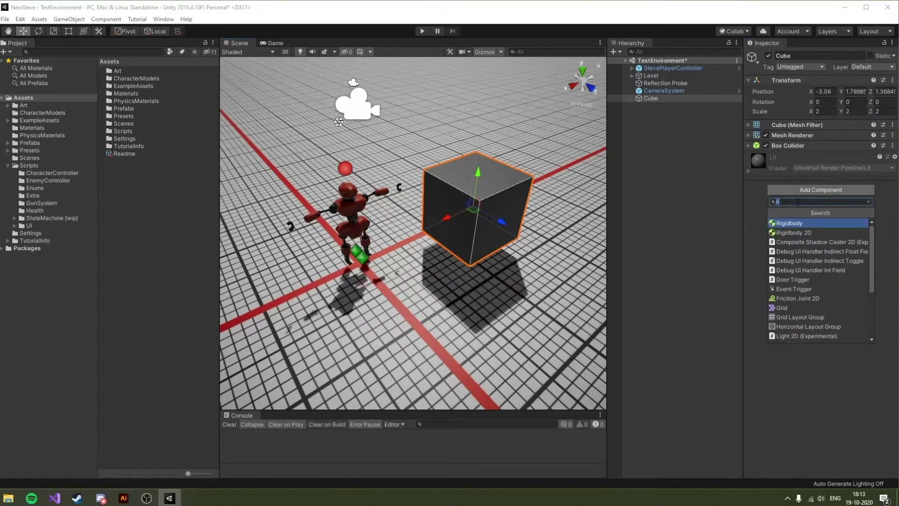
left_click(793, 224)
left_click(802, 67)
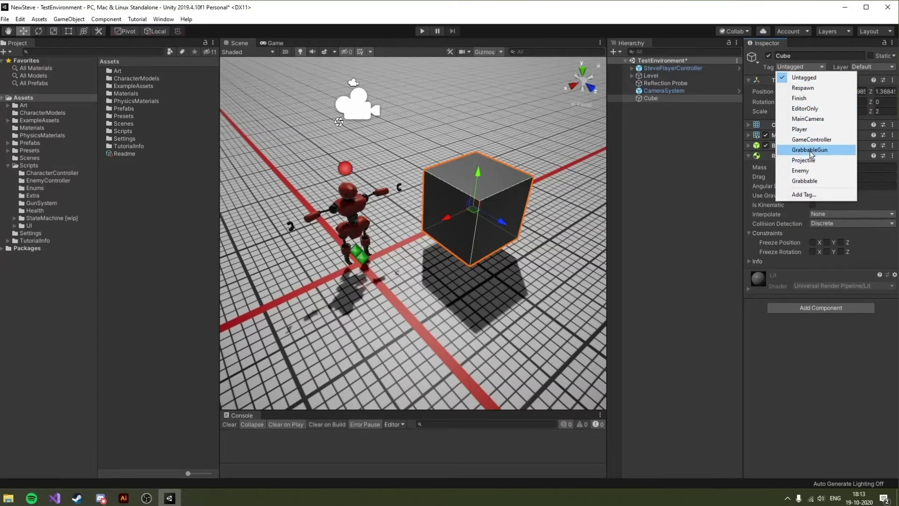
left_click(809, 183)
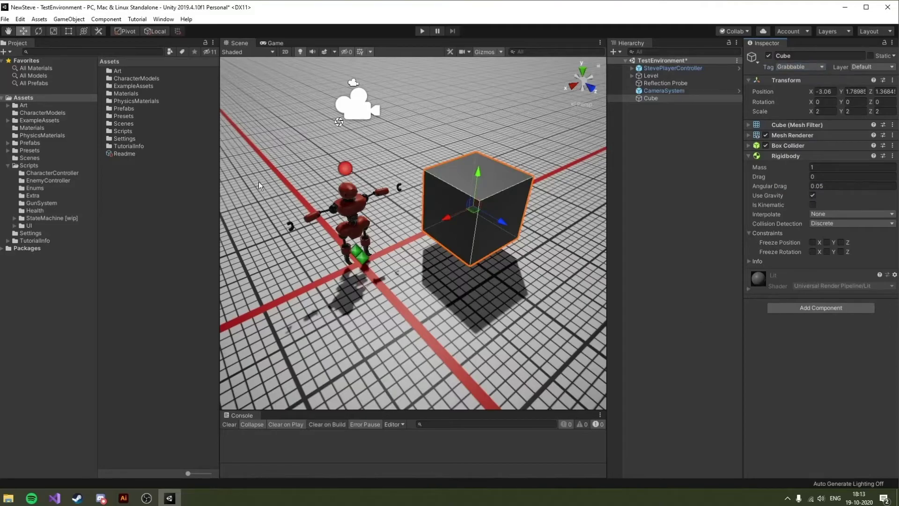
Run the scene in play mode to test the character with the grabbable cube
left_click(422, 31)
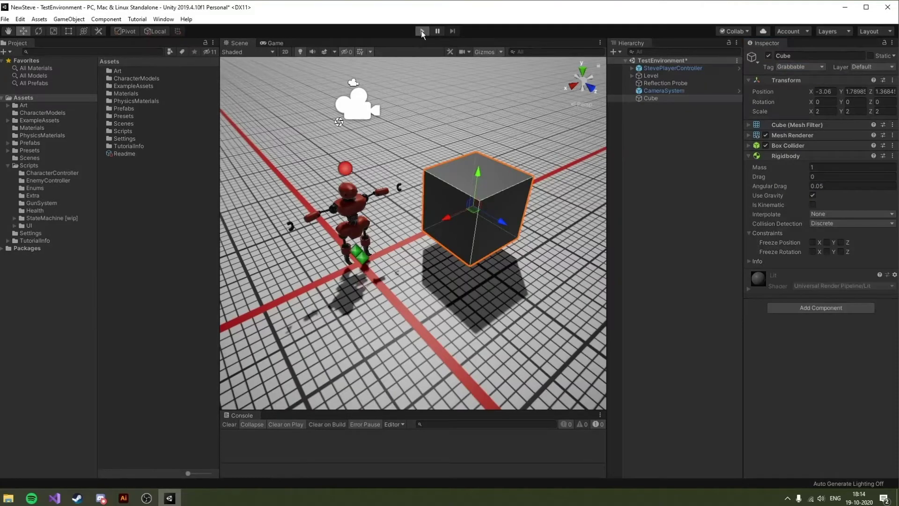